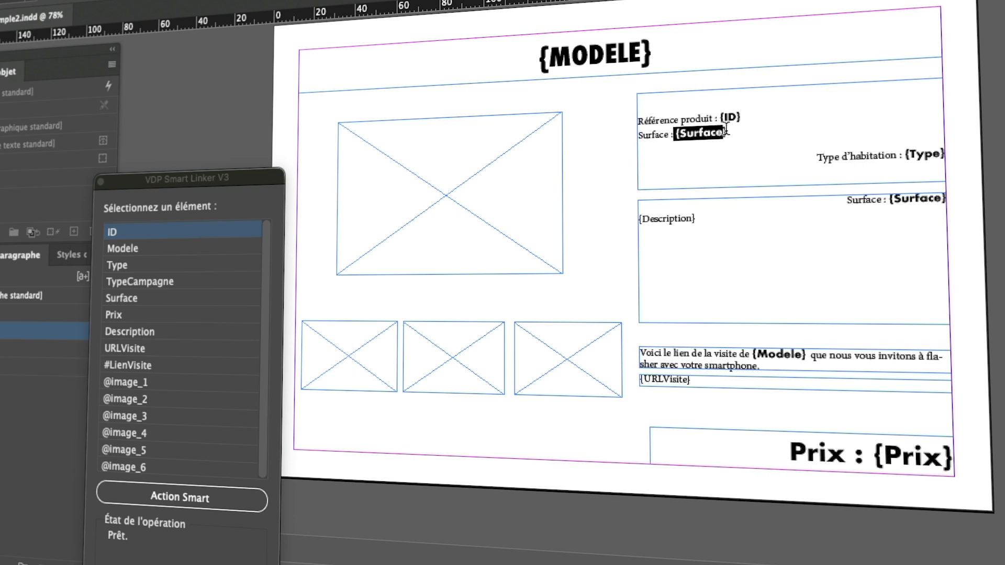
# - Highlight the {Type} and {Description} placeholders on the template page
pyautogui.moveTo(904, 155); pyautogui.dragTo(944, 155)
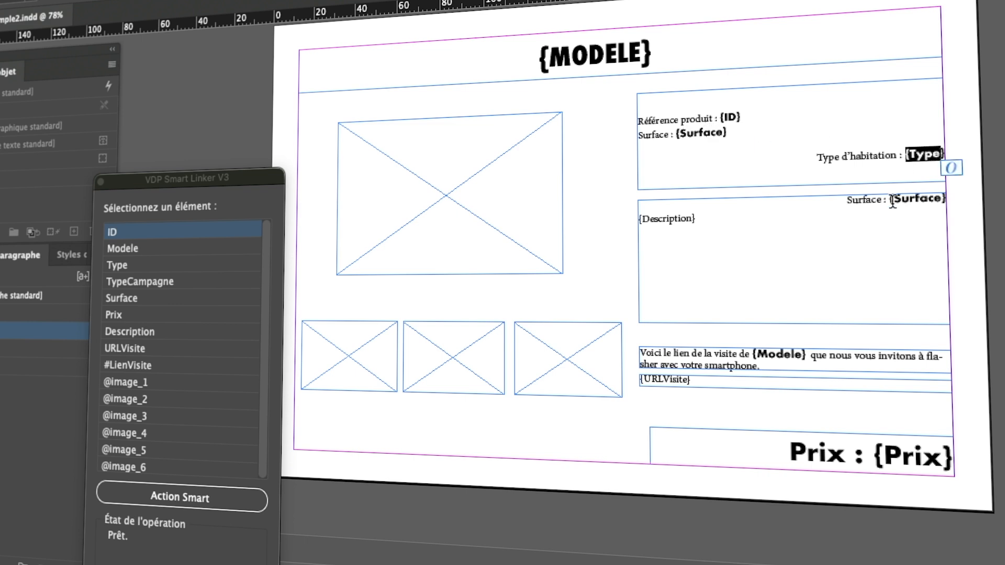
pyautogui.moveTo(696, 217); pyautogui.dragTo(633, 217)
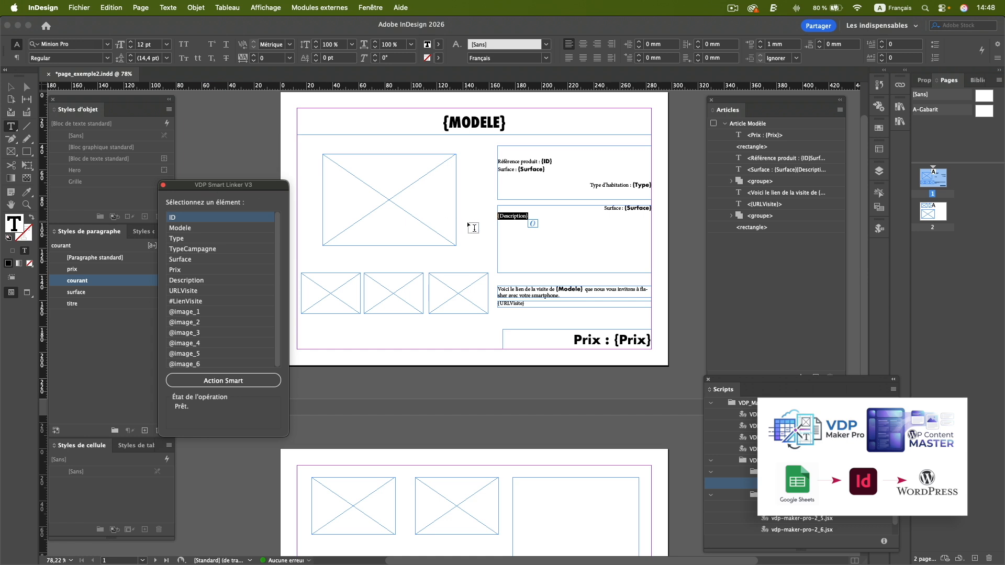
# - Run the vdp-maker-pro-3_1.jsx script and supply the published Google Sheets TSV link as its data source
pyautogui.scroll(-2, 832, 519)
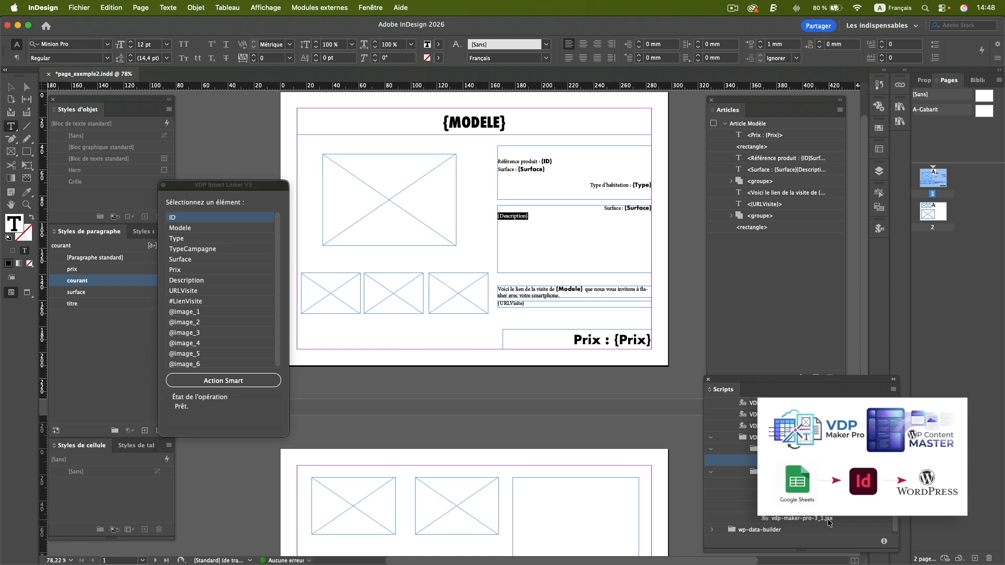
pyautogui.doubleClick(826, 522)
pyautogui.click(471, 303)
pyautogui.write('https://docs.google.com/spreadsheets/d/e/2PACX-1vRJB89uJ_N45W3vdvdZGrkid6ydTXVlIlzG9gr7Po_kcivZrk4vxxmZx_x2Az0mjDOXuiL0xoZKgxEQ/pub?gid=144529182&single=true&output=tsv')
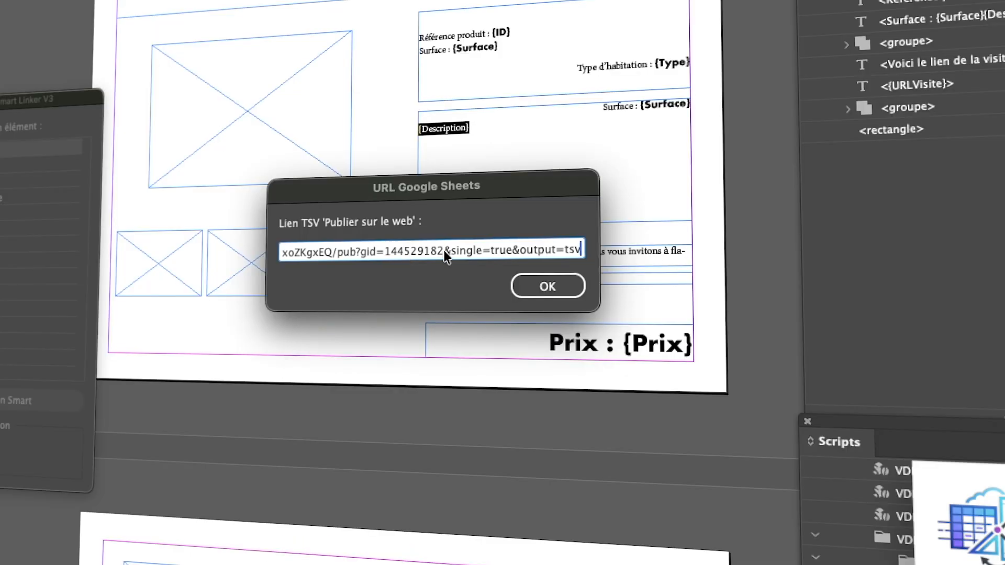
pyautogui.click(557, 287)
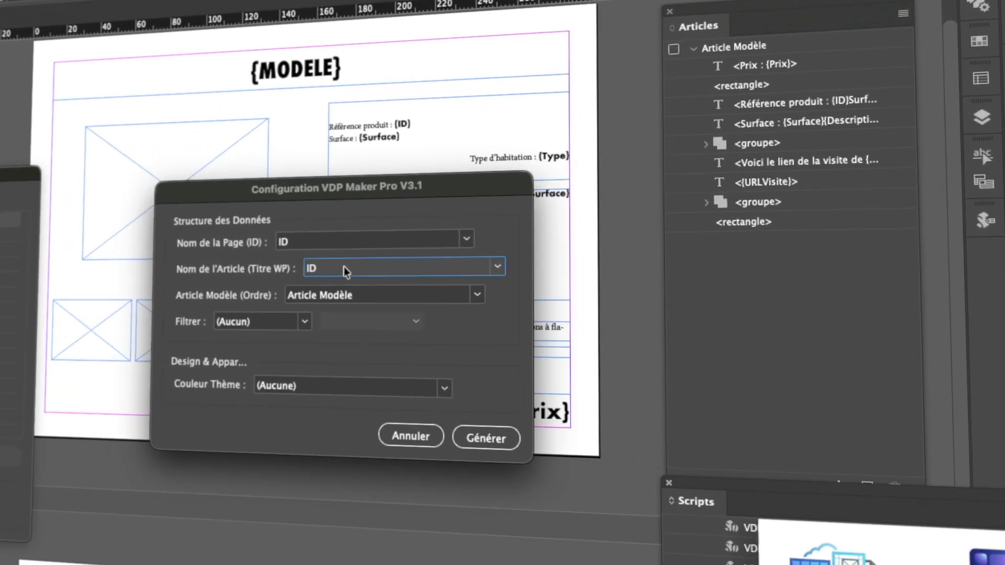
# - Set the article name (Titre WP) to the Modele field and choose Article Modèle as the order reference
pyautogui.click(480, 258)
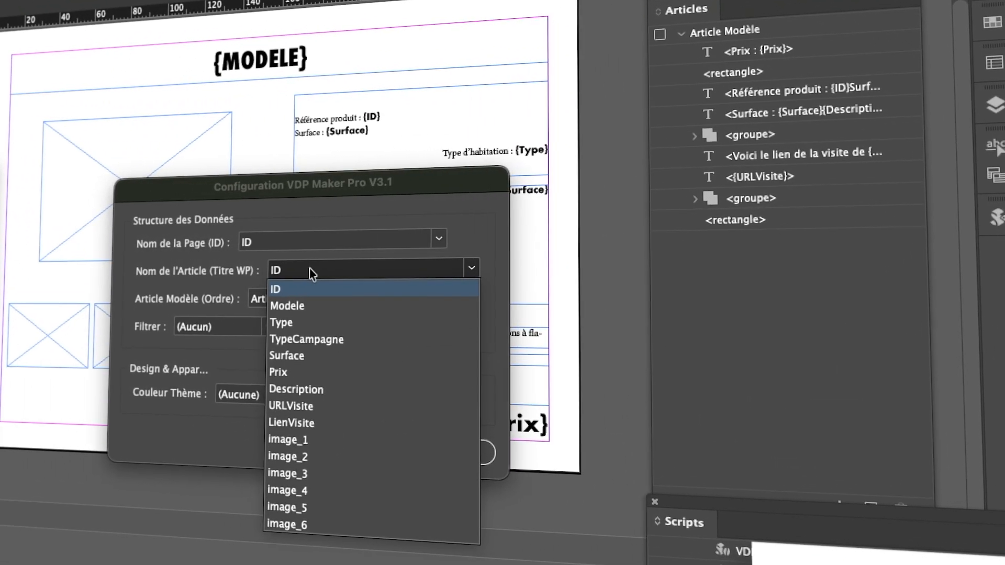
pyautogui.click(296, 307)
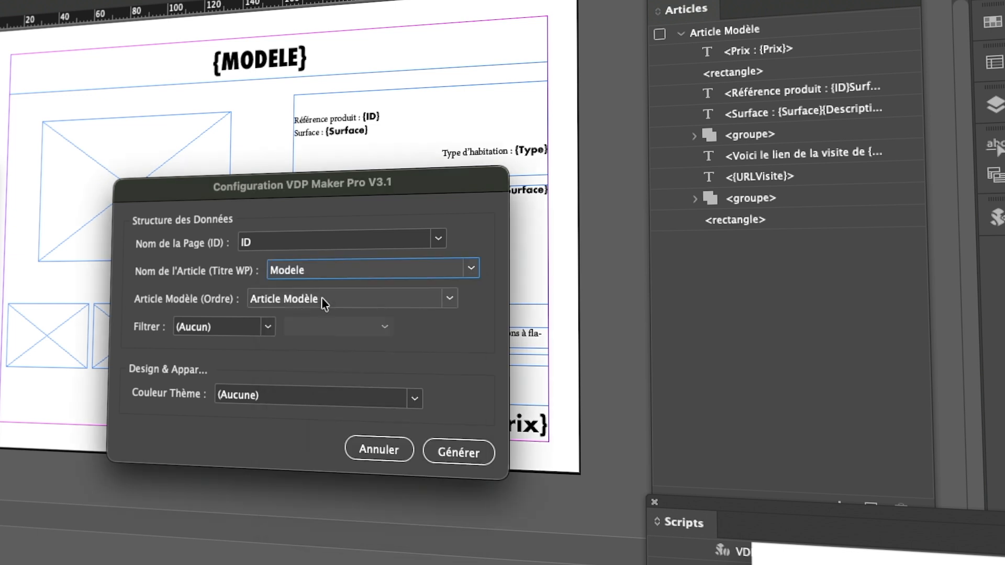
pyautogui.click(322, 297)
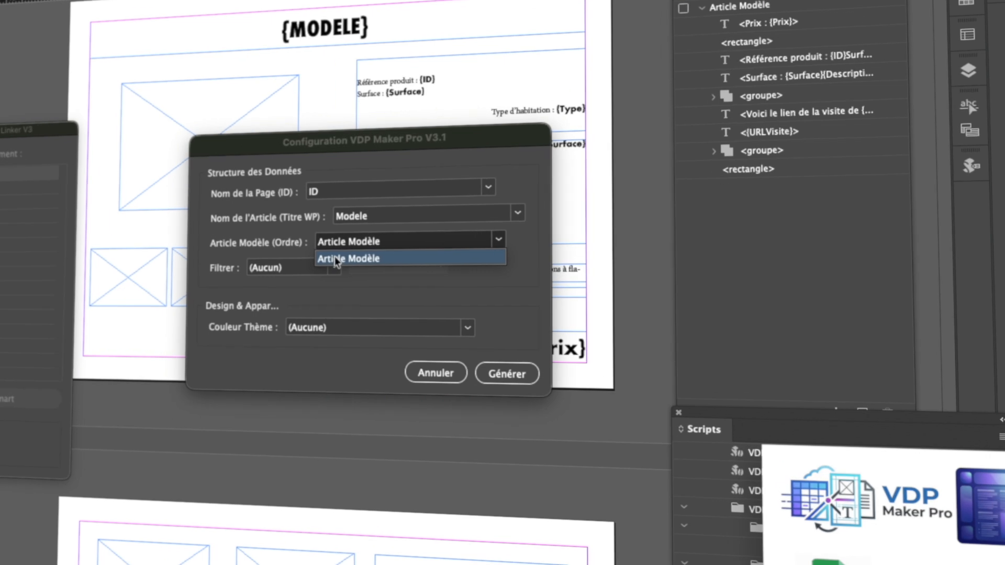
pyautogui.click(488, 281)
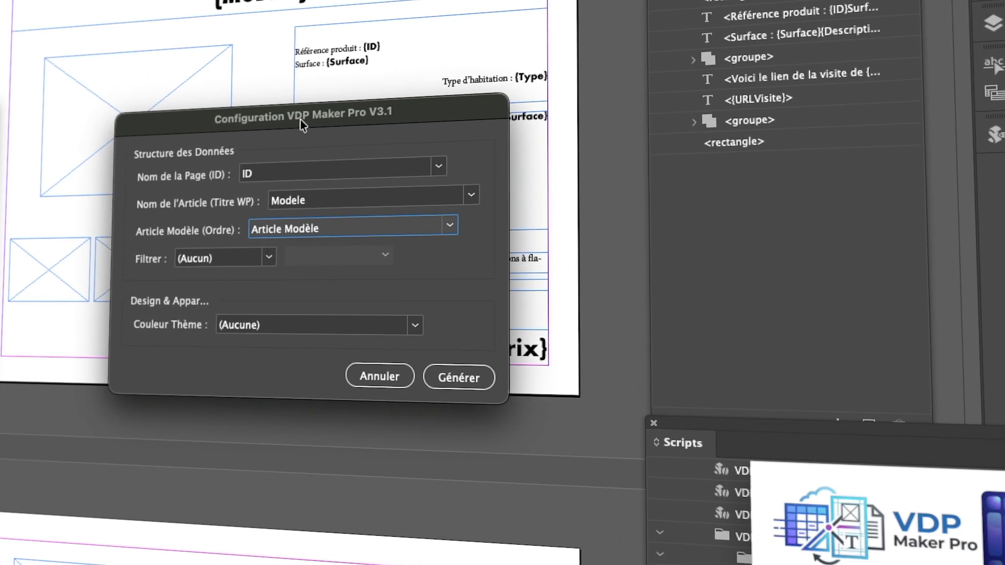
# - Try filtering the records by Modele with the value Villa Horizon
pyautogui.click(269, 259)
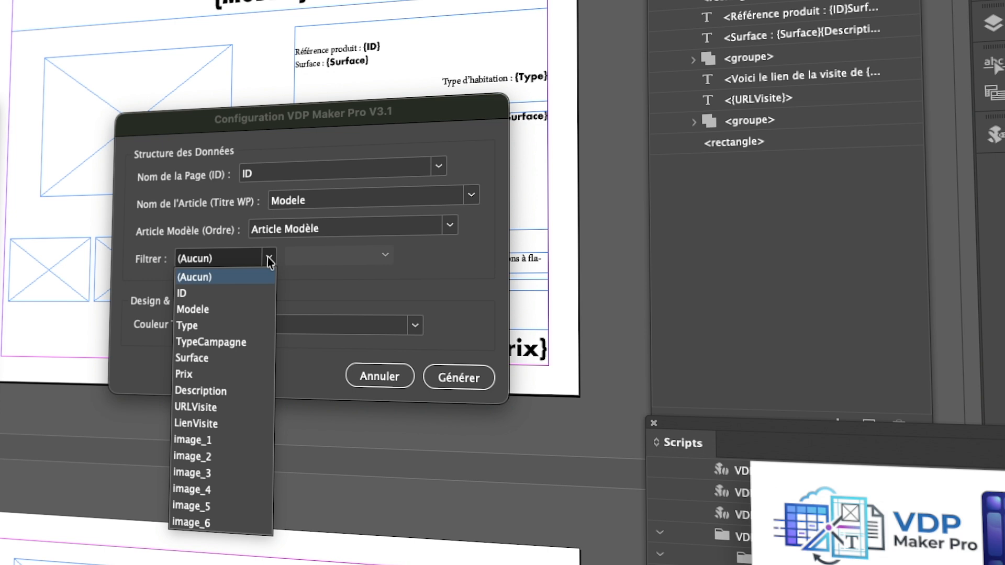
pyautogui.click(218, 307)
pyautogui.click(386, 255)
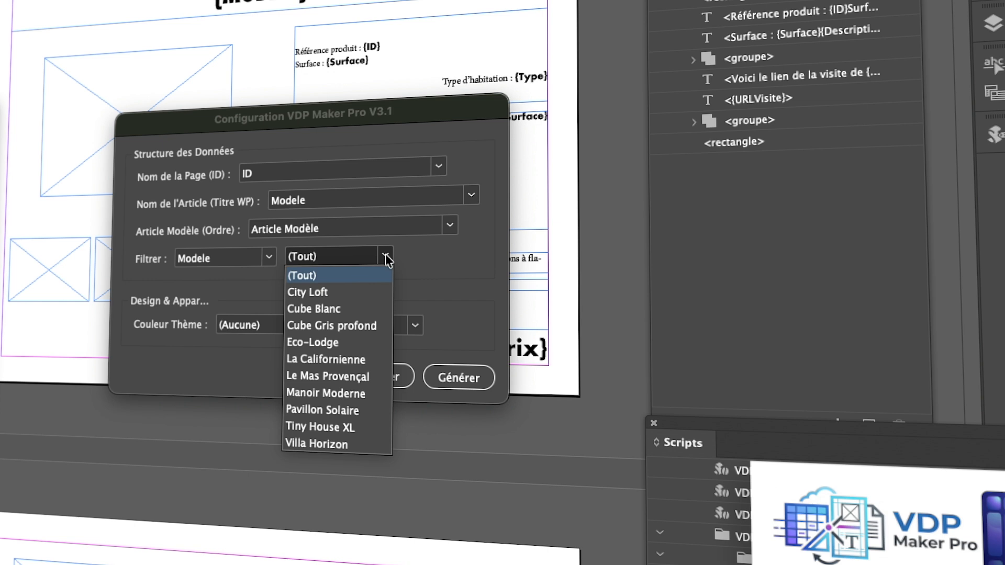
pyautogui.click(314, 444)
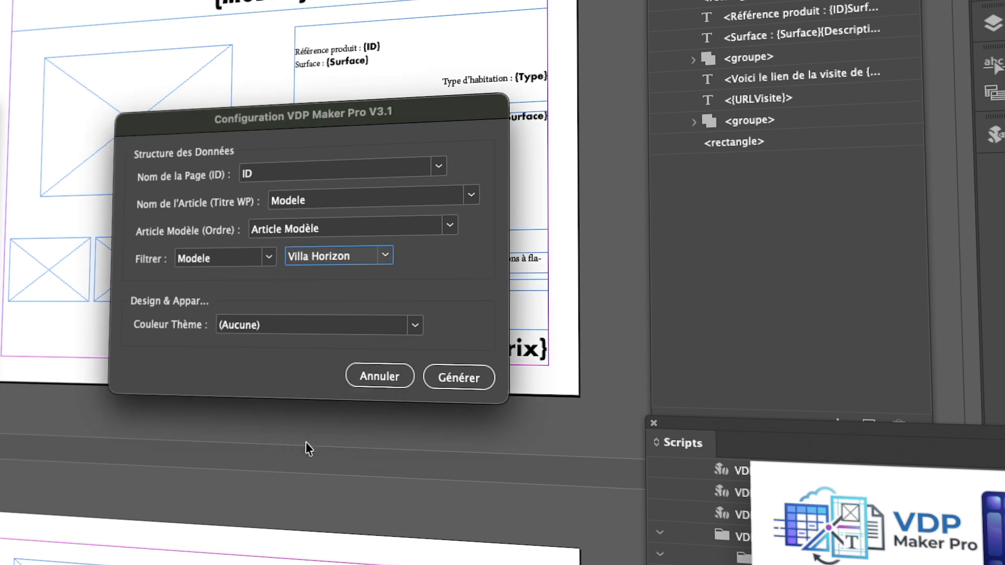
# - Switch the record filter to the Type field and look through its available values
pyautogui.click(259, 260)
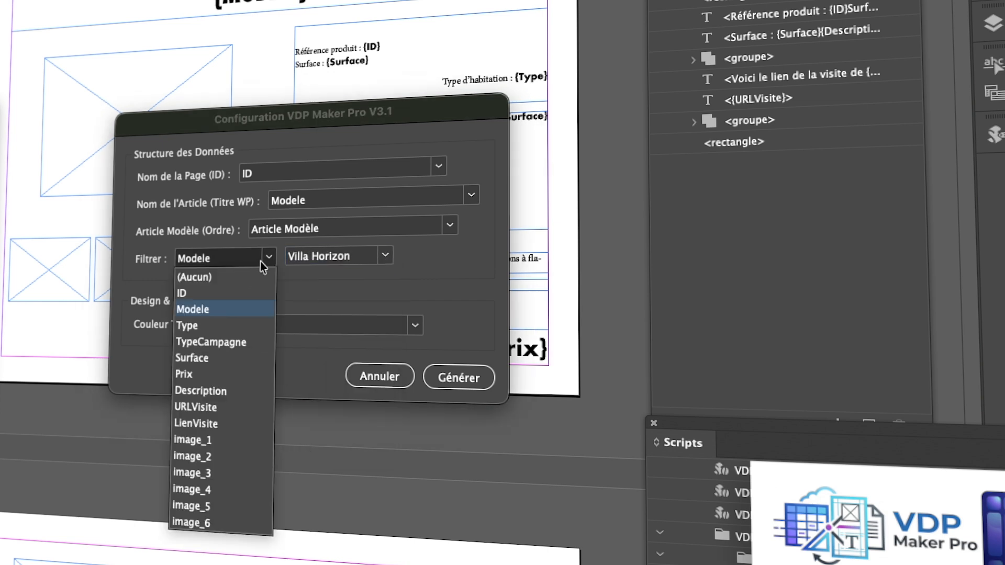
pyautogui.click(196, 324)
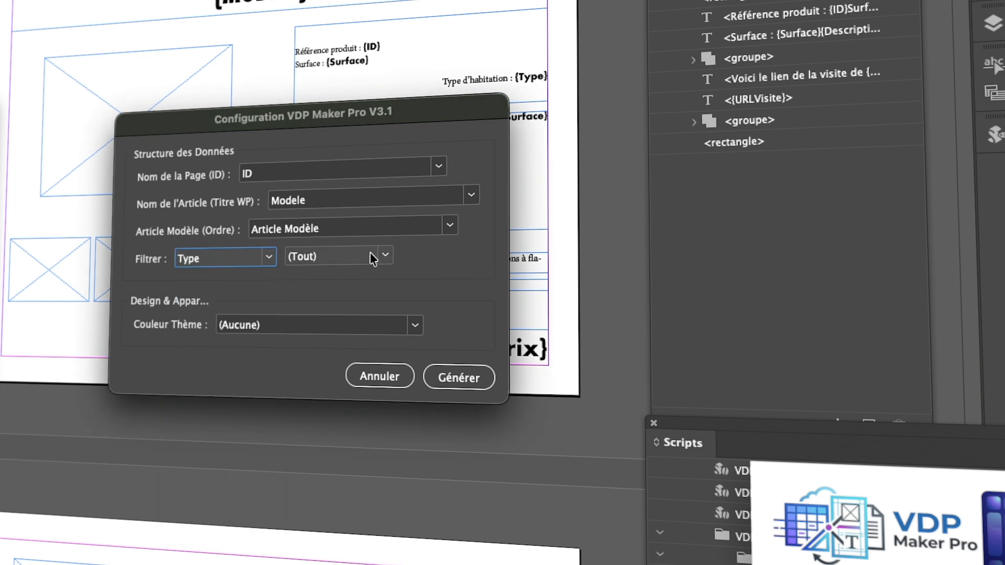
pyautogui.click(385, 257)
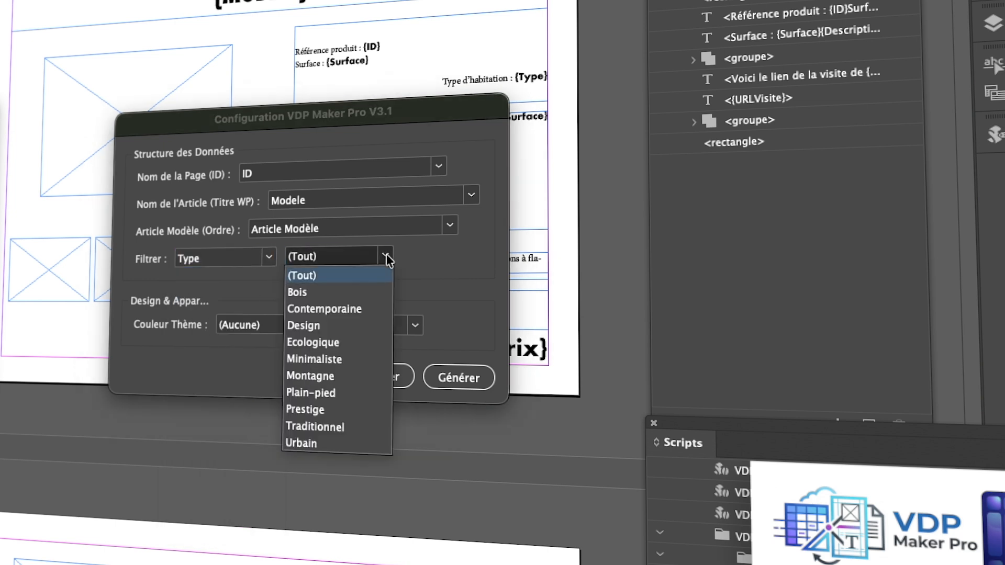
# - Filter the records by TypeCampagne with the value Luxe
pyautogui.click(268, 257)
pyautogui.click(225, 338)
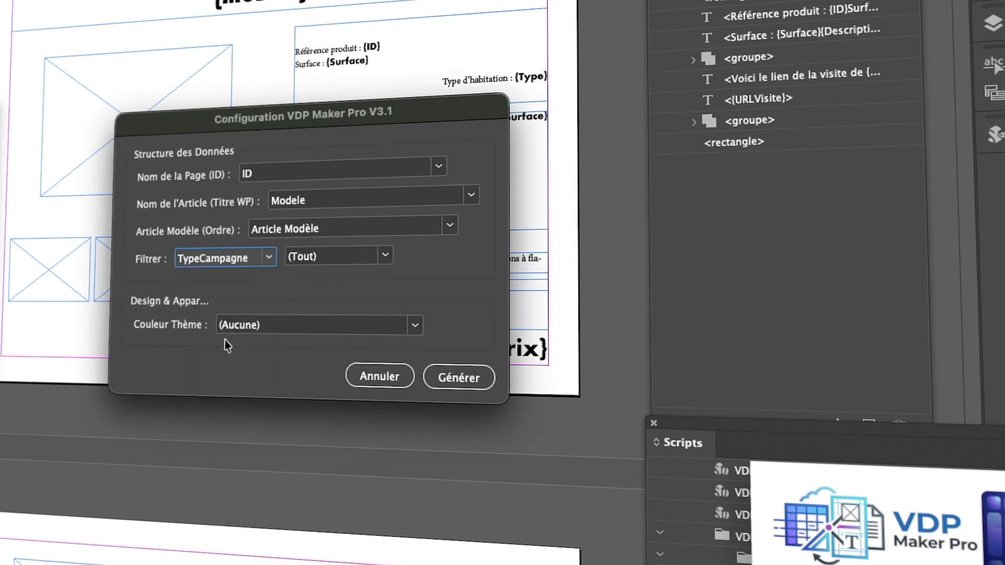
pyautogui.click(386, 256)
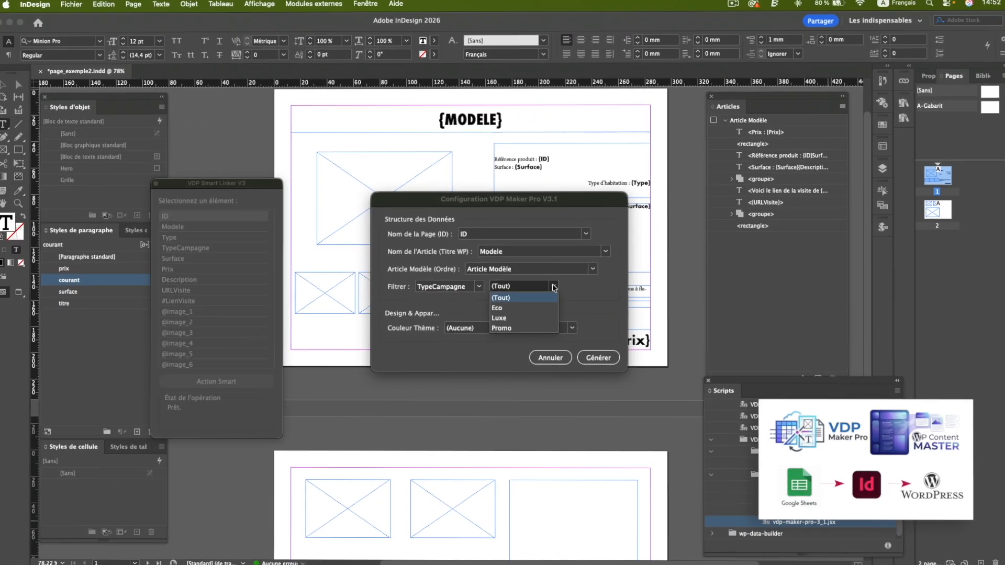
pyautogui.click(499, 318)
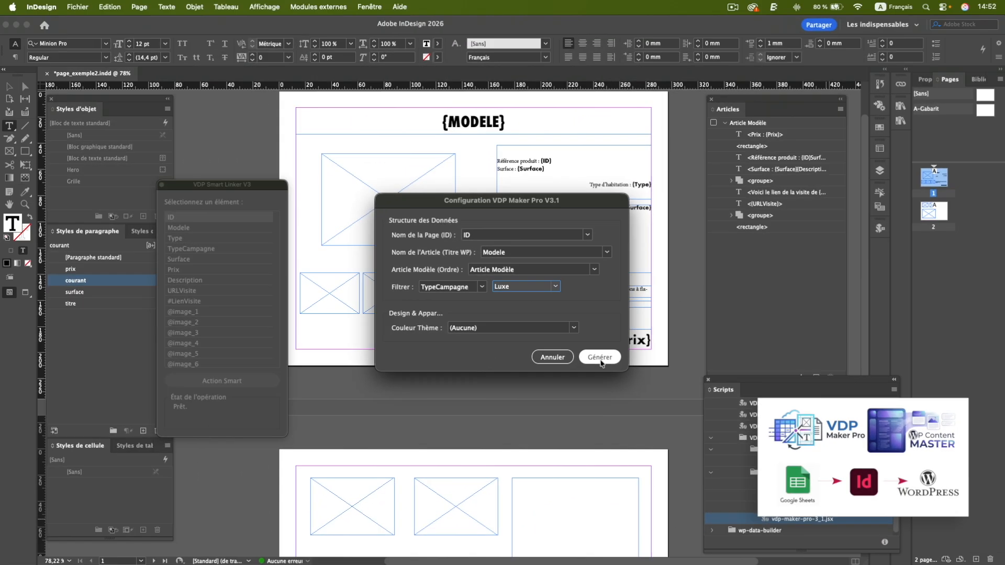
# - Generate the pages using the jeucomplet folder as image source, and close the PDF export options without exporting
pyautogui.click(460, 380)
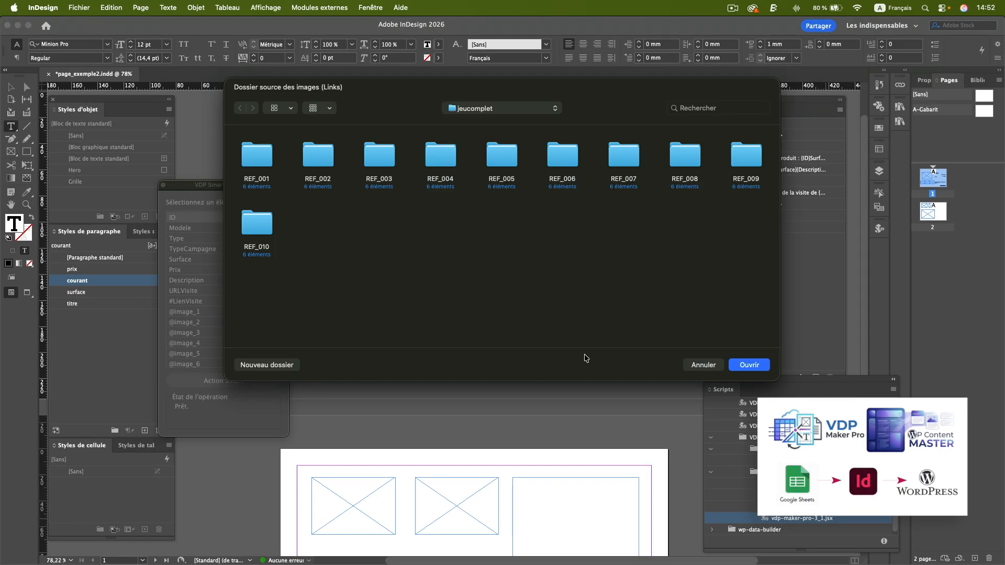
pyautogui.click(748, 365)
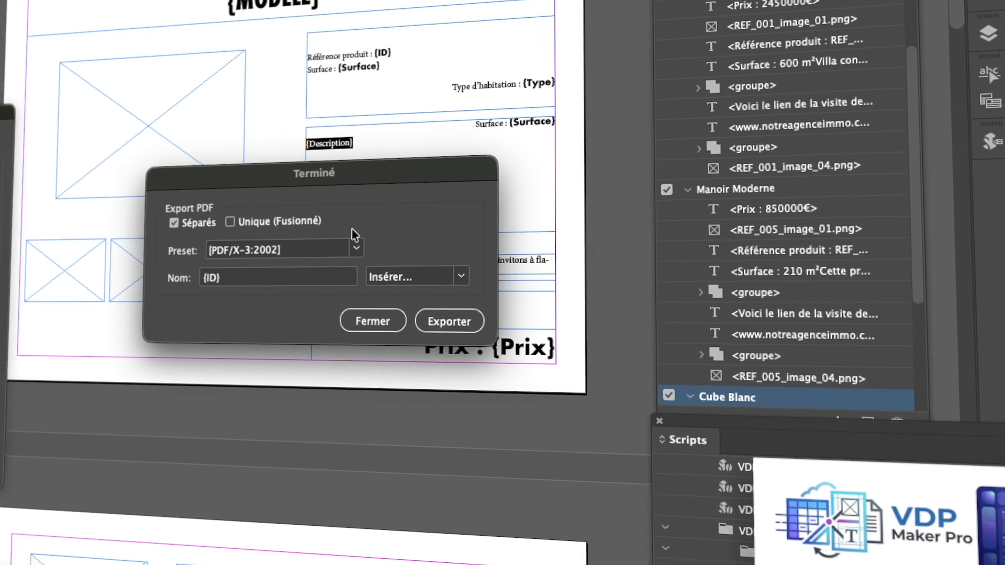
pyautogui.click(360, 321)
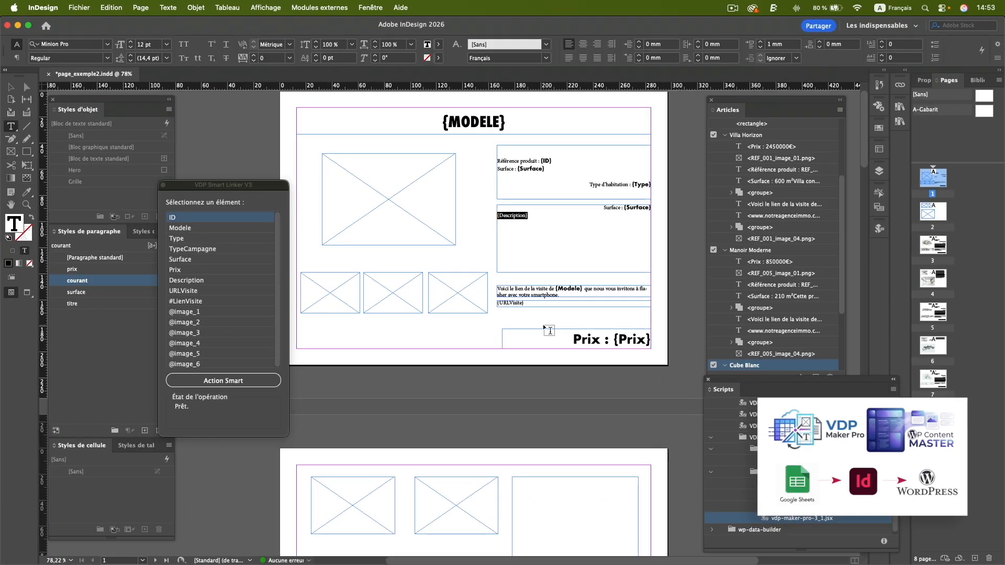
# - Review the generated Villa Horizon pages against the template pages
pyautogui.scroll(-15, 548, 330)
pyautogui.scroll(-2, 549, 330)
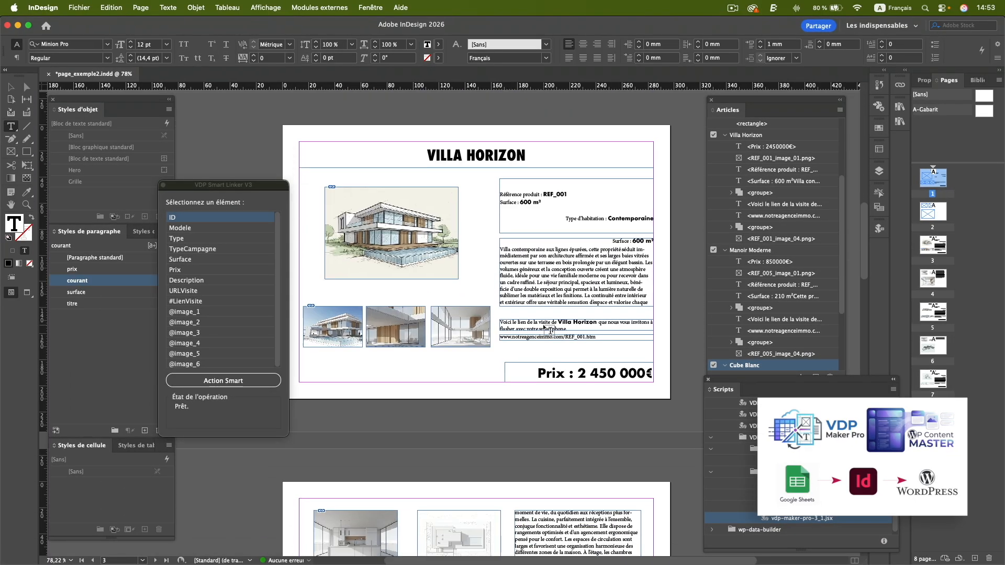
pyautogui.scroll(-5, 549, 330)
pyautogui.scroll(-2, 548, 330)
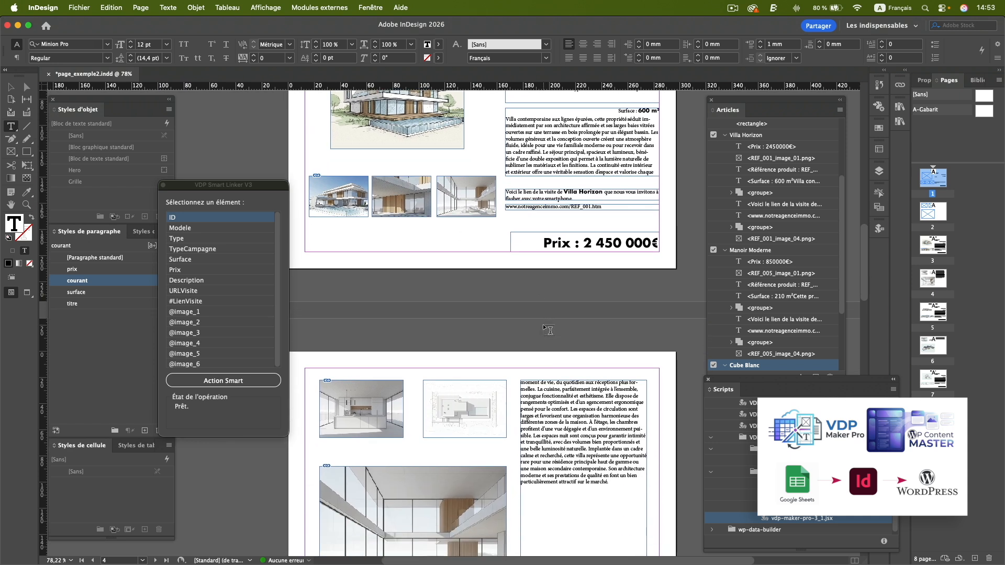
pyautogui.scroll(20, 548, 329)
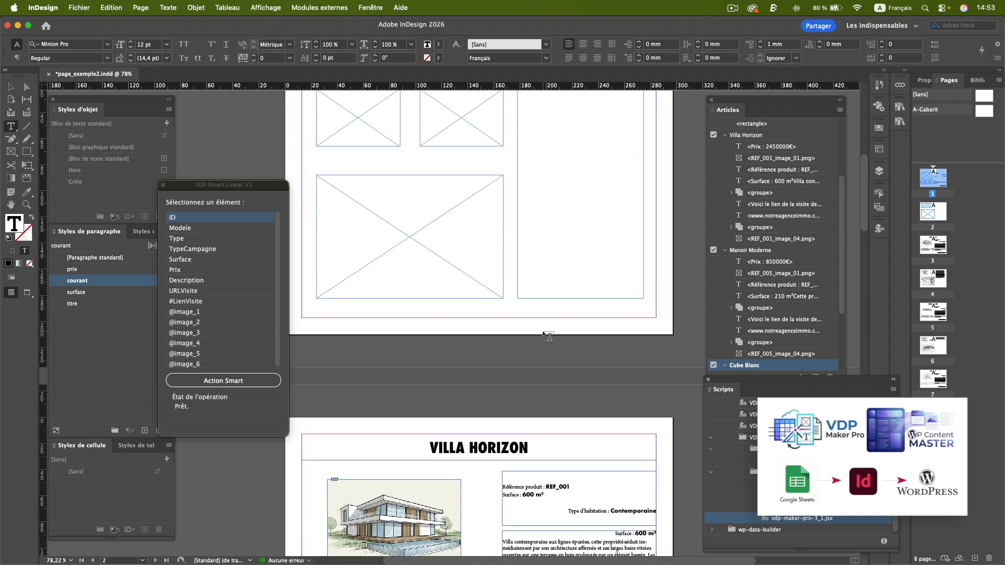
pyautogui.scroll(3, 549, 336)
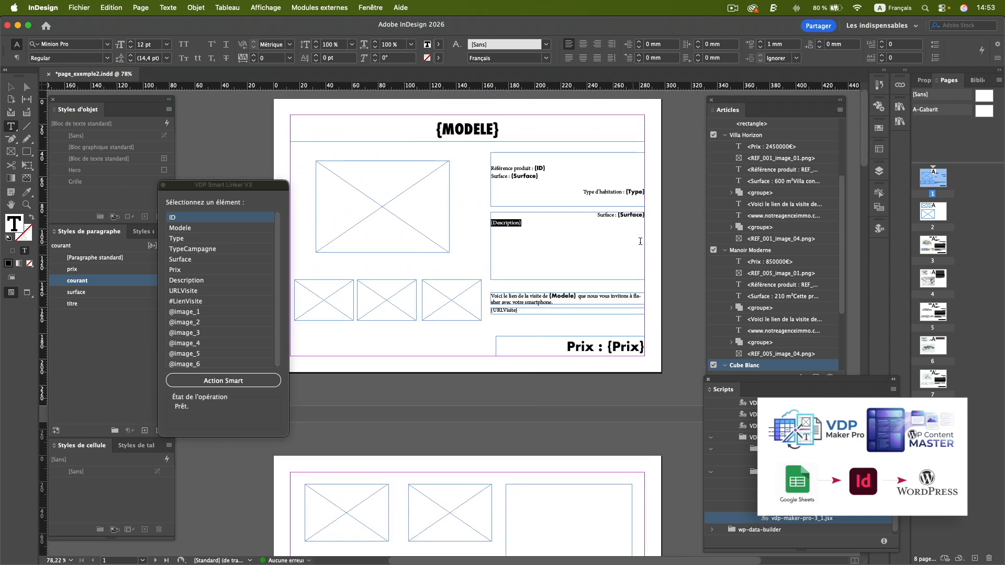
# - Compare the text threading of the description frame on the template page with that on the Villa Horizon page
pyautogui.click(635, 250)
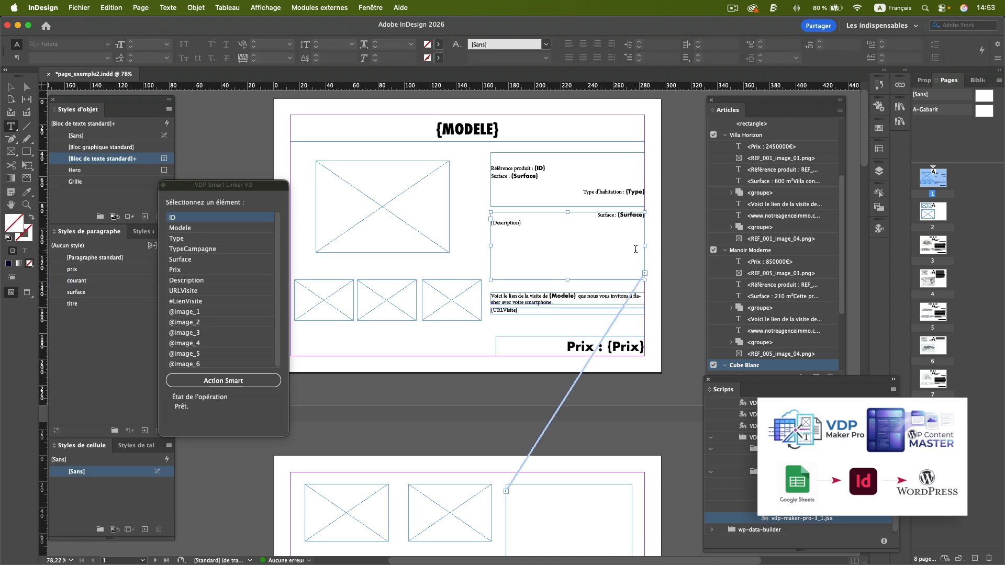
pyautogui.scroll(-5, 635, 250)
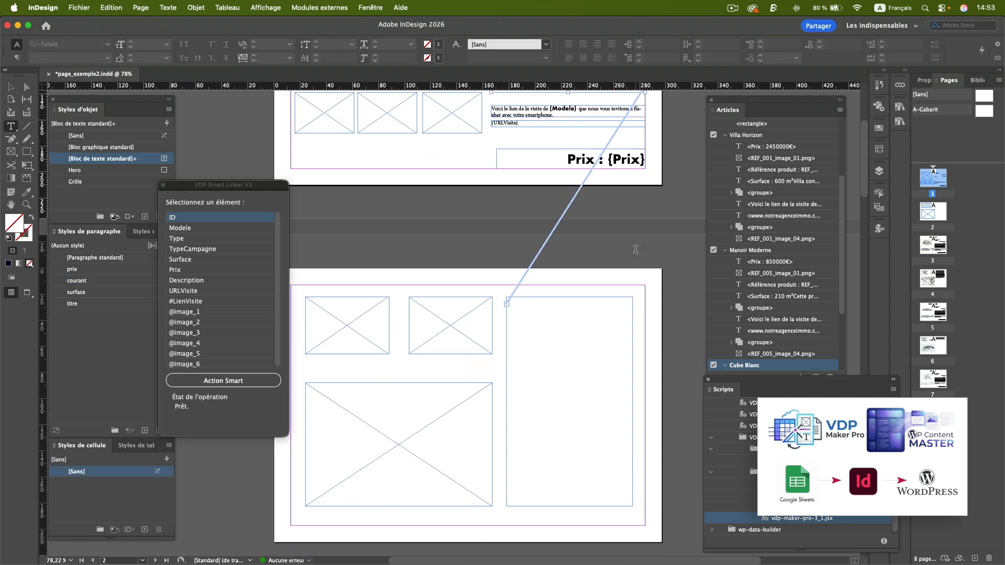
pyautogui.scroll(-12, 648, 282)
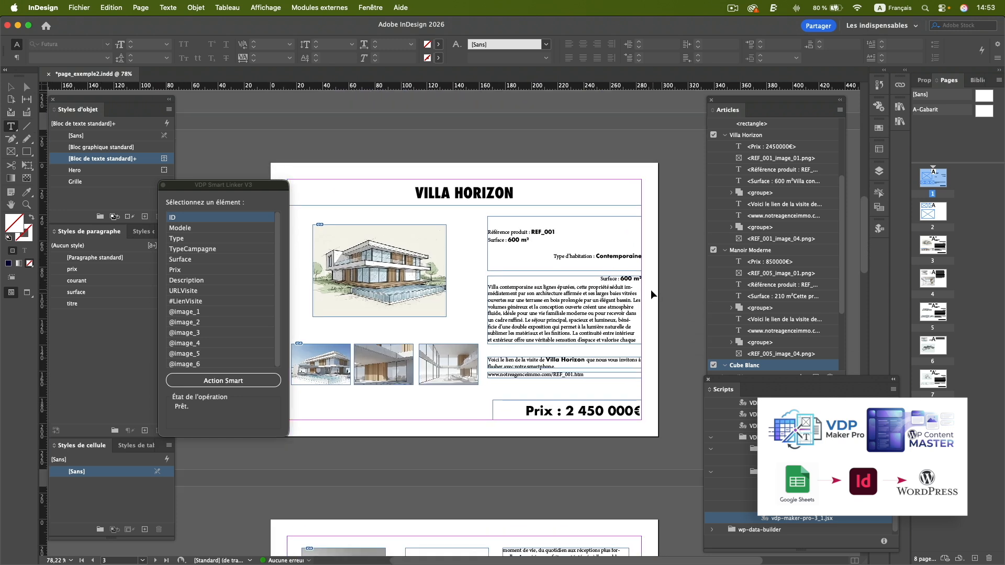
pyautogui.click(639, 294)
pyautogui.scroll(-3, 635, 298)
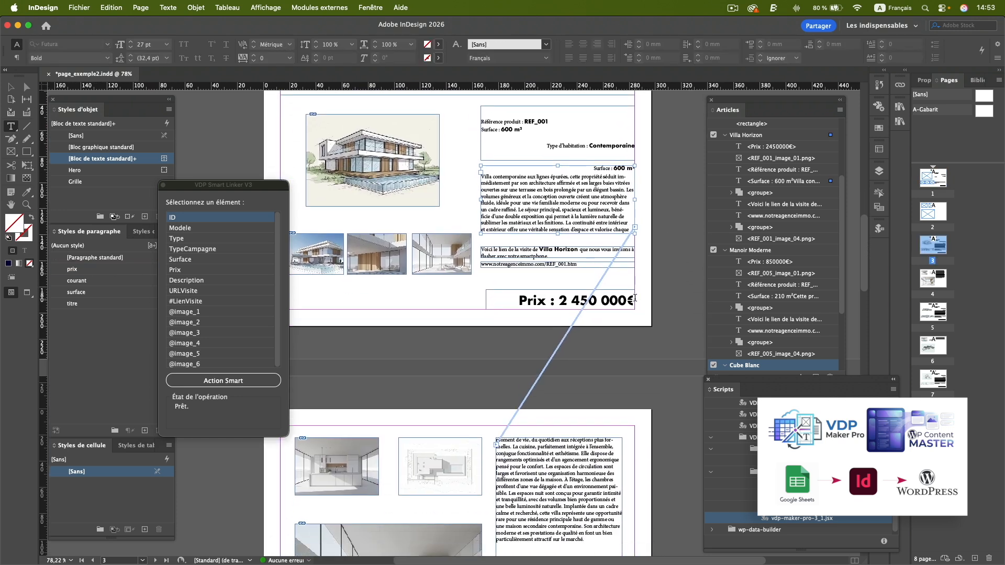
# - Return to the first template page and select the group of three small image frames
pyautogui.scroll(10, 635, 298)
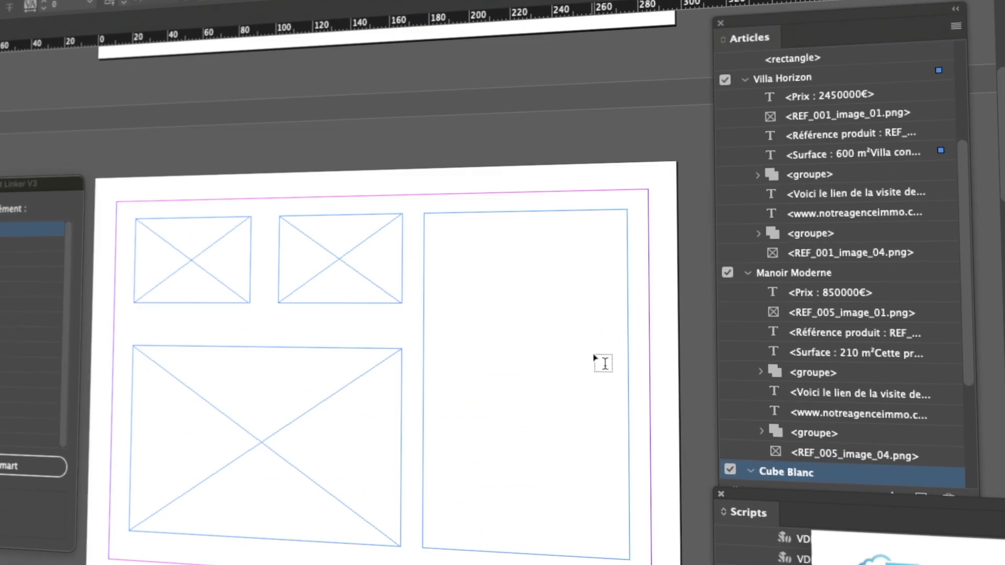
pyautogui.scroll(5, 307, 222)
pyautogui.click(236, 293)
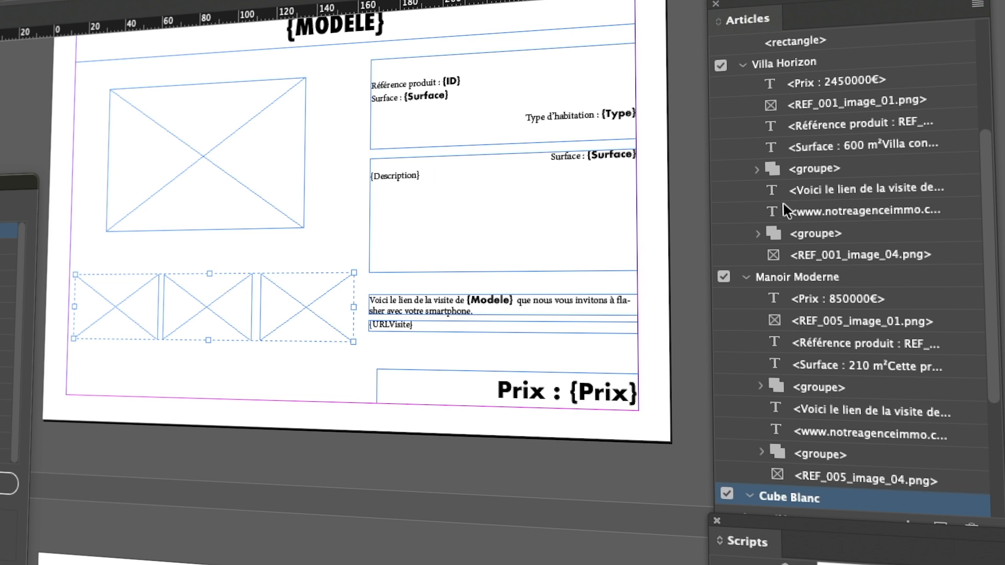
# - Examine the contents and order of the generated Villa Horizon and Manoir Moderne articles against Article Modèle
pyautogui.moveTo(988, 137); pyautogui.dragTo(982, 23)
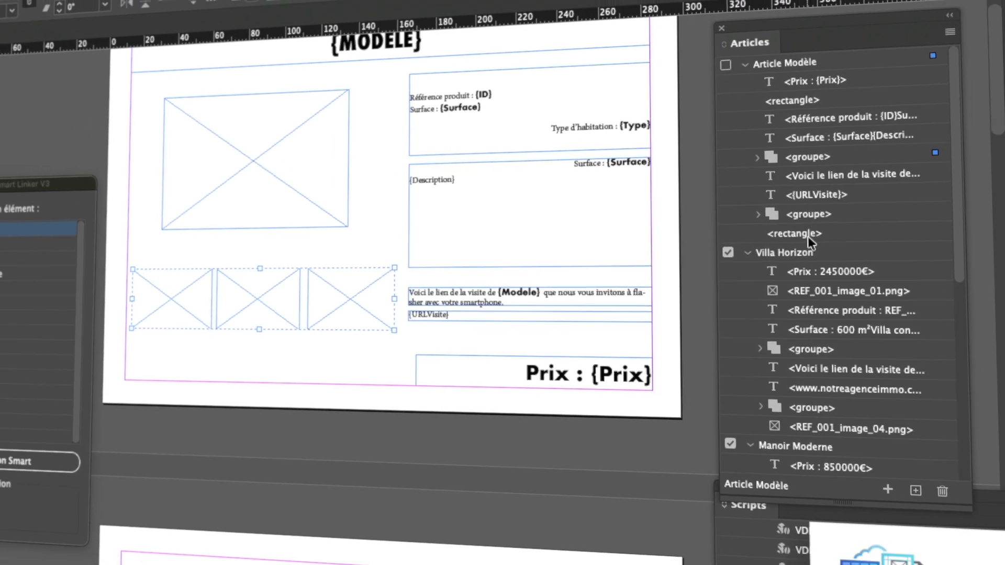
pyautogui.click(787, 255)
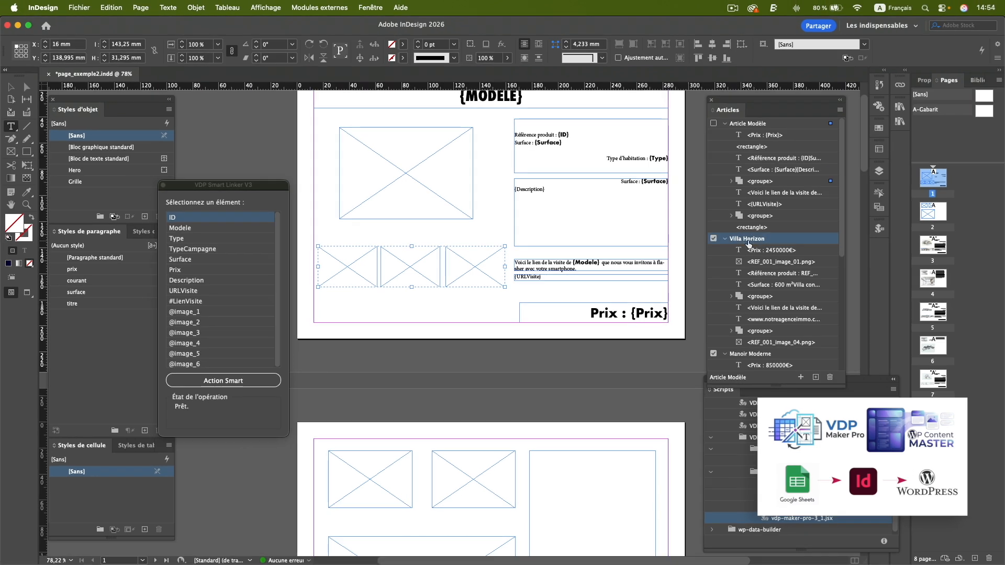
pyautogui.click(754, 250)
pyautogui.moveTo(841, 236); pyautogui.dragTo(825, 367)
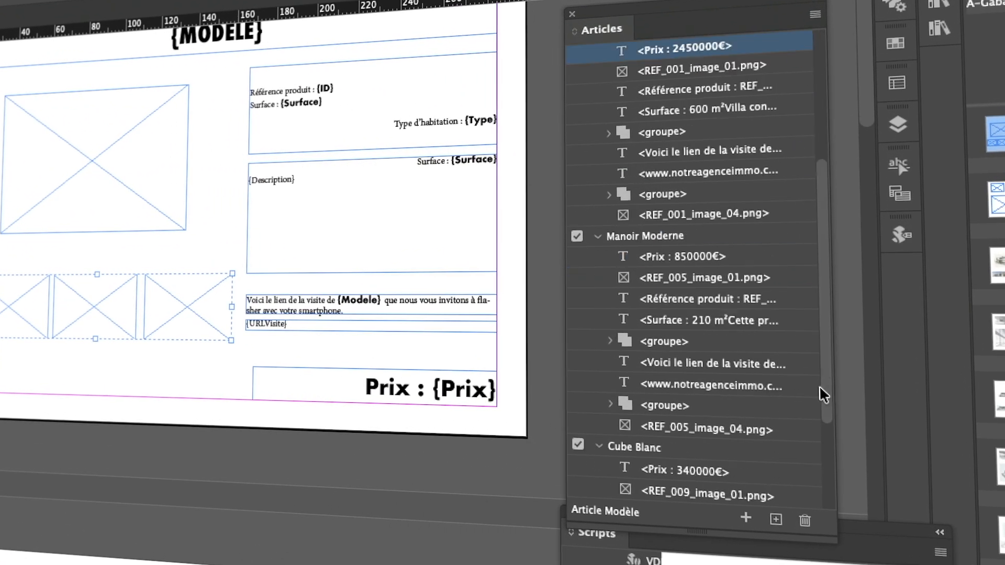
pyautogui.click(712, 258)
pyautogui.click(703, 310)
pyautogui.moveTo(824, 428); pyautogui.dragTo(815, 174)
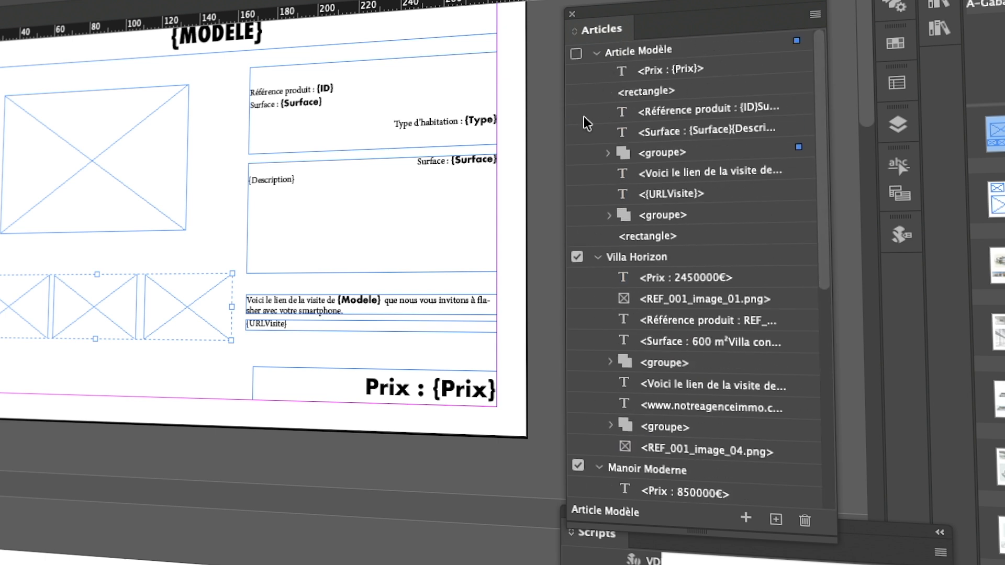
# - Export the checked articles as ZIP packages with WP Content Master, using the prefix VDP plus date and time, and review the exported files
pyautogui.click(644, 51)
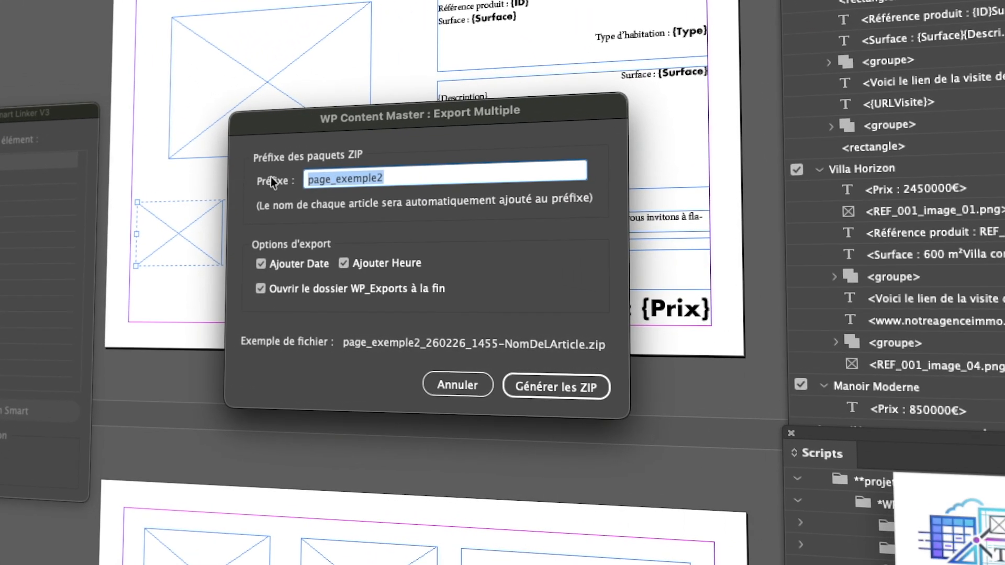
pyautogui.write('VDP')
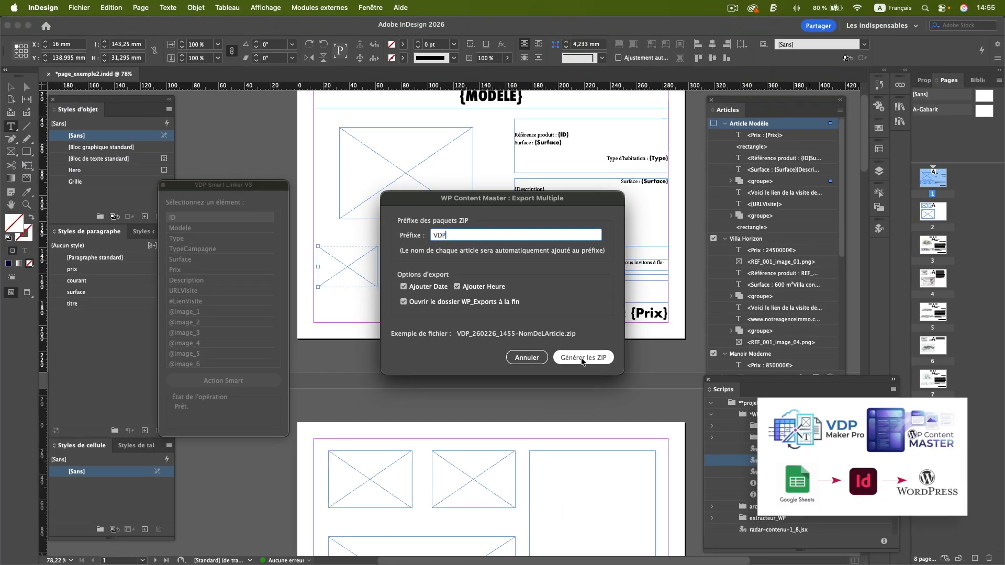
pyautogui.click(582, 358)
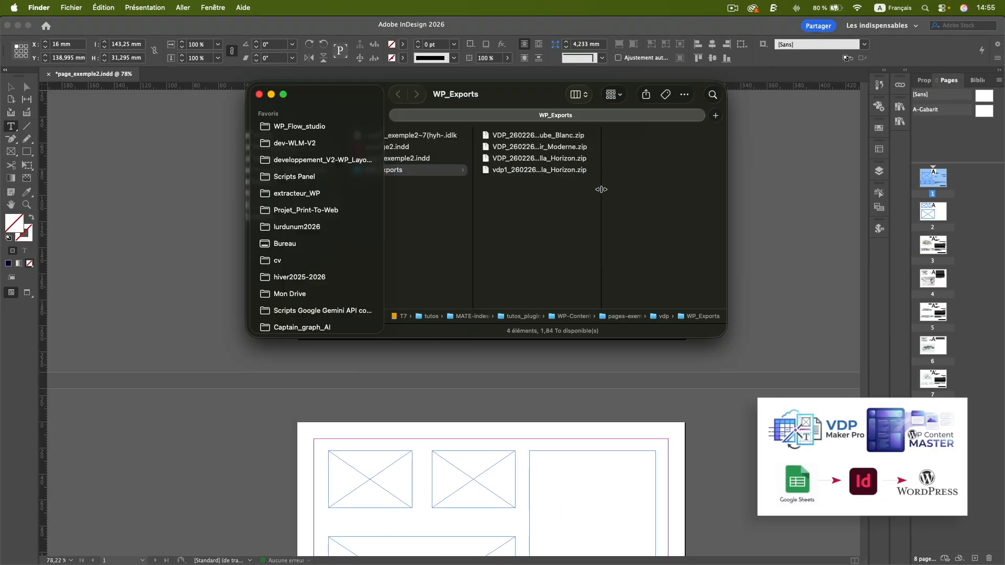
pyautogui.click(580, 136)
pyautogui.click(514, 148)
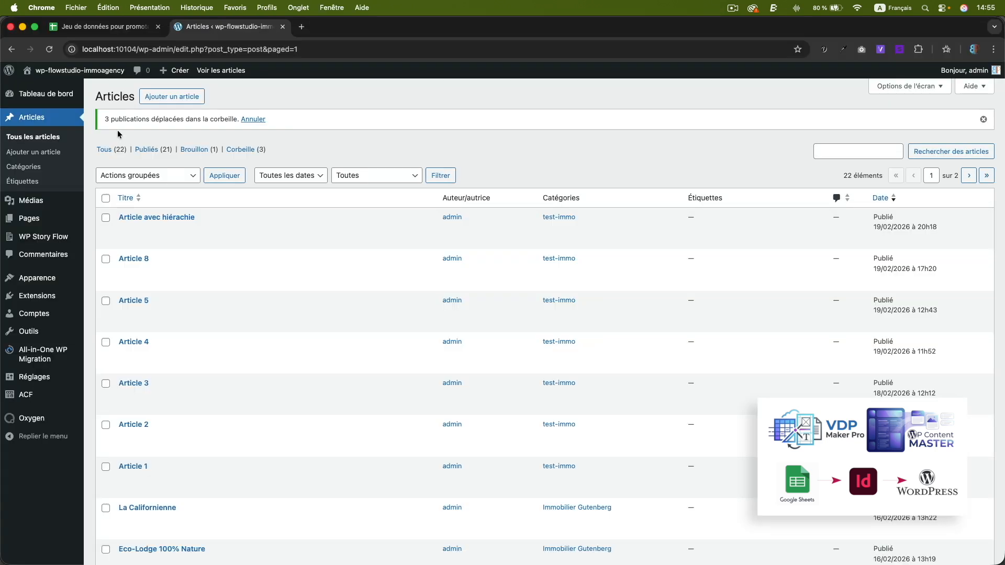
# - In WordPress, import the VDP Manoir Moderne package with WP Story Flow as a draft article in the agences category
pyautogui.click(43, 236)
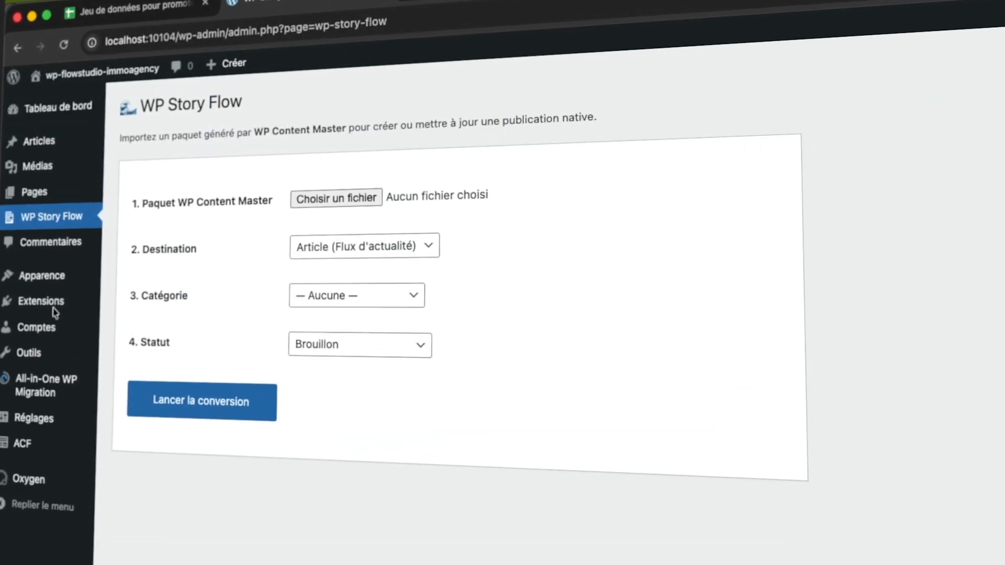
pyautogui.click(332, 197)
pyautogui.doubleClick(171, 146)
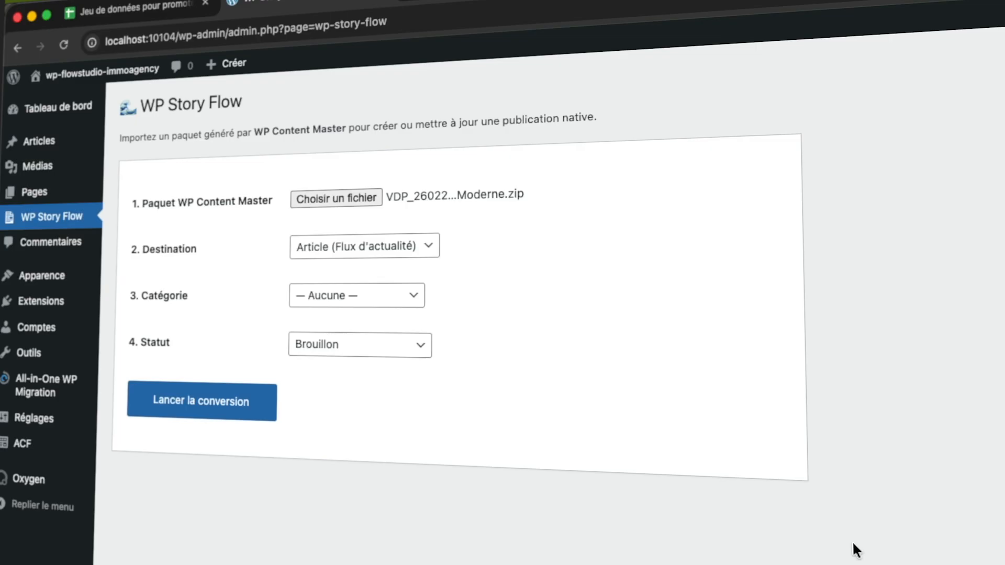
pyautogui.click(396, 307)
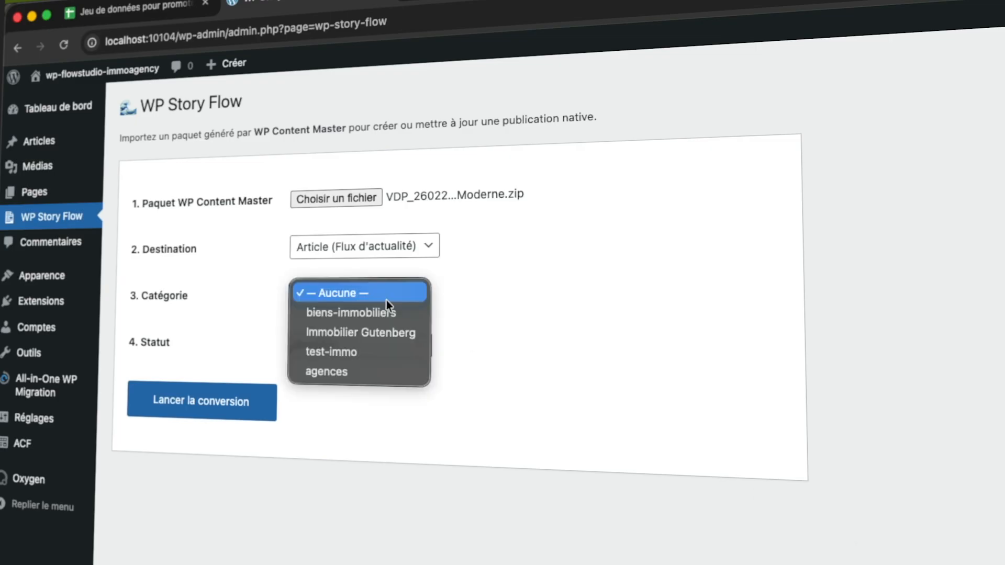
pyautogui.click(347, 374)
pyautogui.click(212, 401)
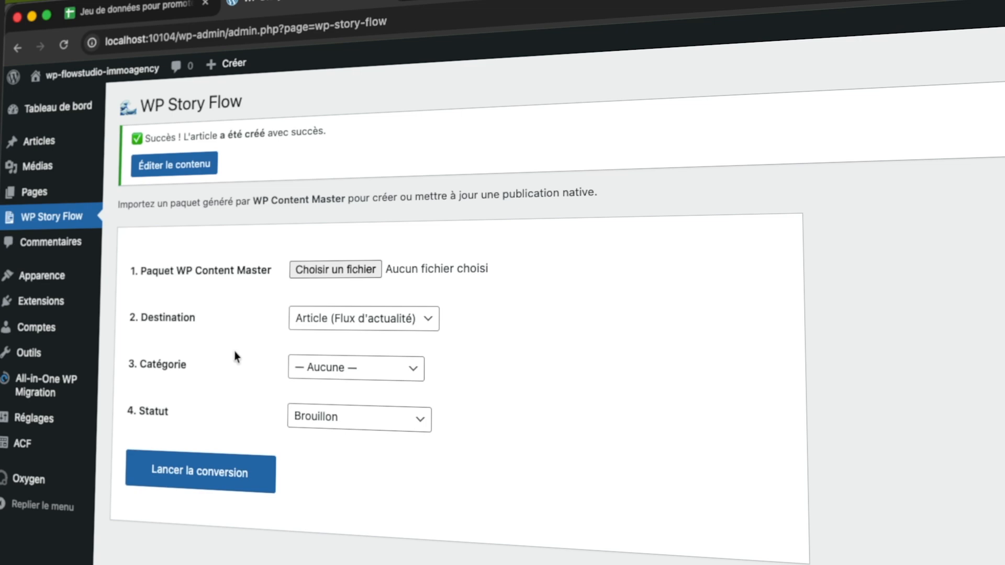
# - Convert the VDP Villa Horizon package into a draft article in the agences category
pyautogui.click(335, 270)
pyautogui.doubleClick(219, 149)
pyautogui.click(411, 372)
pyautogui.click(341, 444)
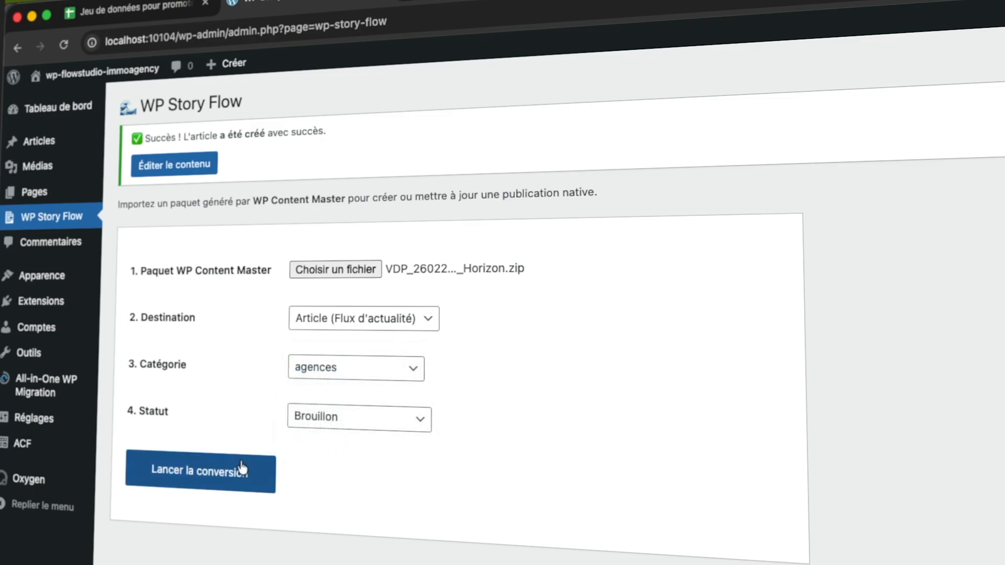
pyautogui.click(272, 468)
# - Import the VDP Cube Blanc package as a draft article in the agences category
pyautogui.click(342, 272)
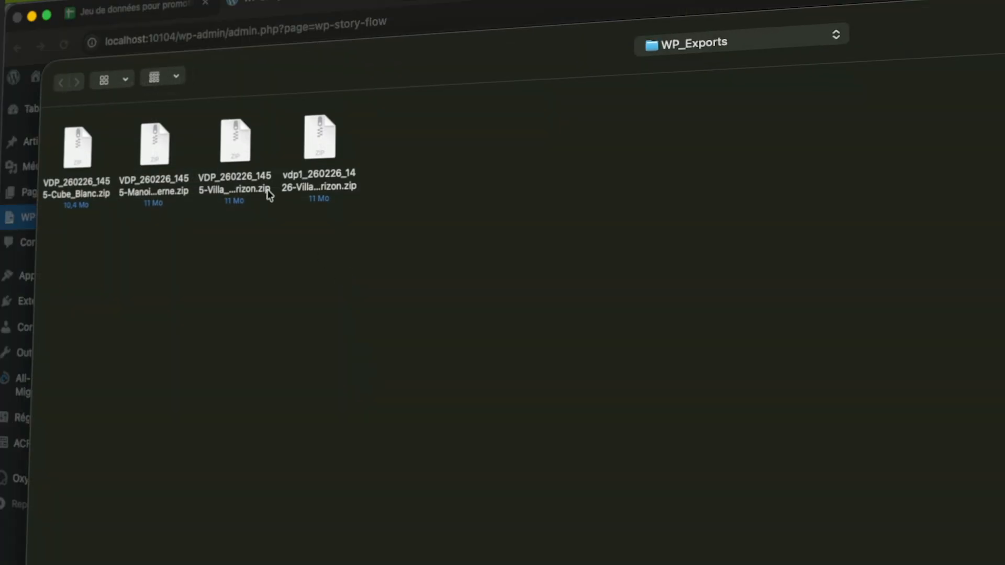
pyautogui.doubleClick(318, 143)
pyautogui.click(341, 369)
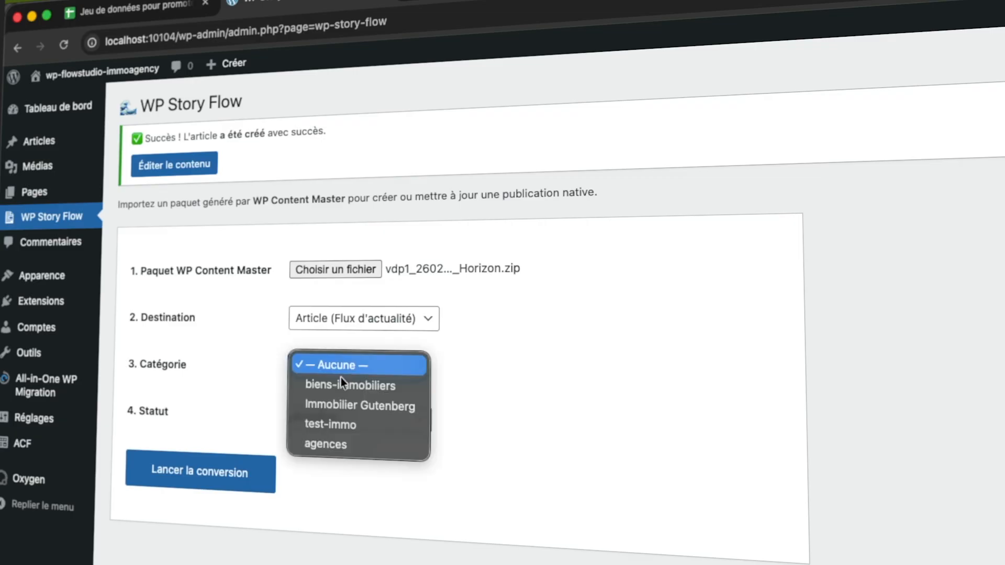
pyautogui.click(335, 445)
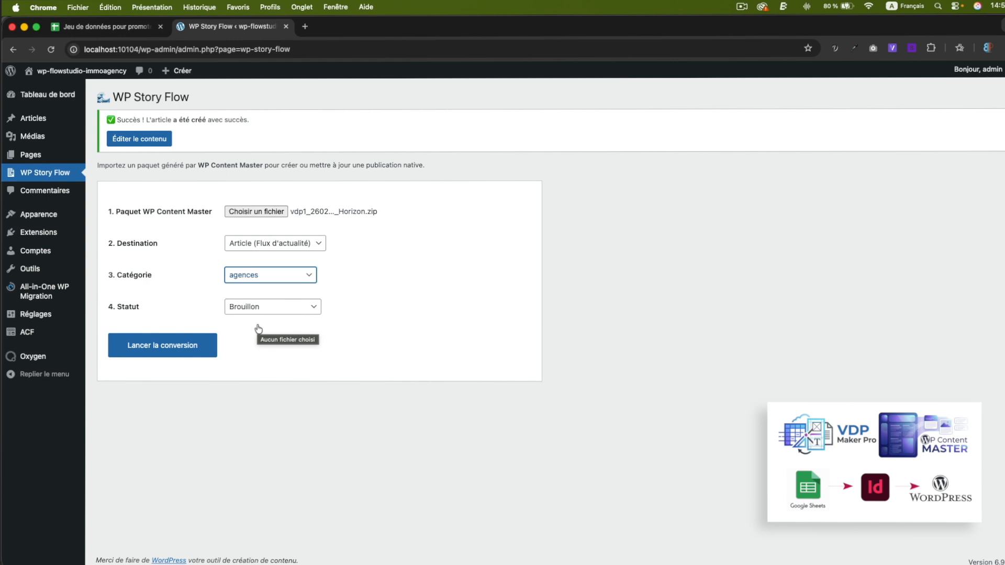
pyautogui.click(51, 216)
# - Show the list of all articles and filter it by the agences category
pyautogui.moveTo(43, 121)
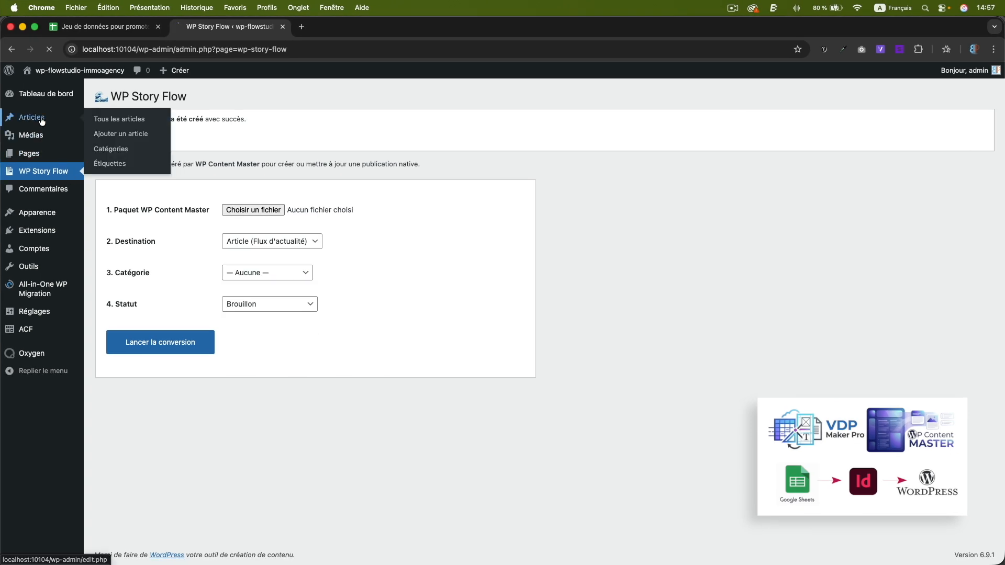
pyautogui.click(368, 149)
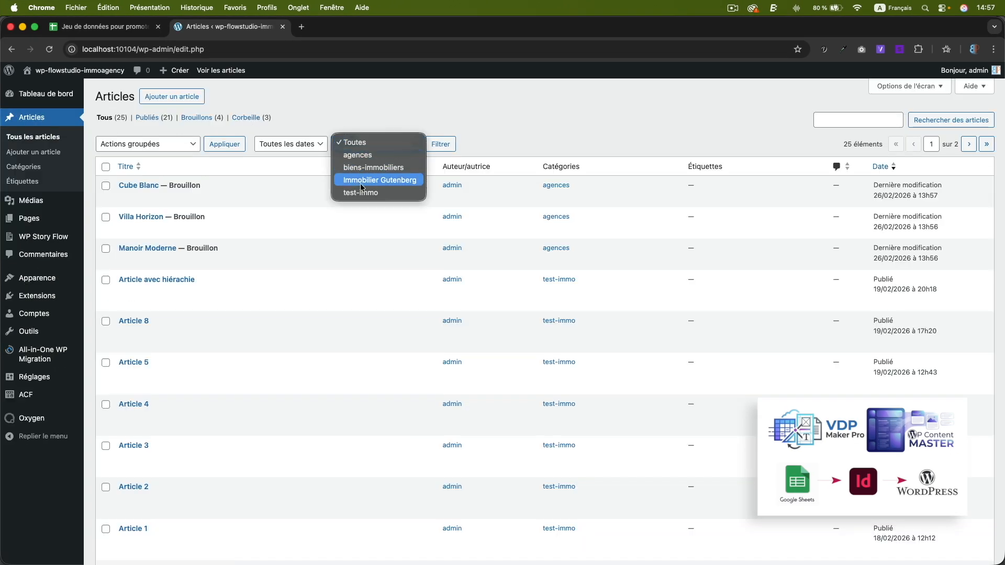
pyautogui.click(357, 156)
pyautogui.click(439, 145)
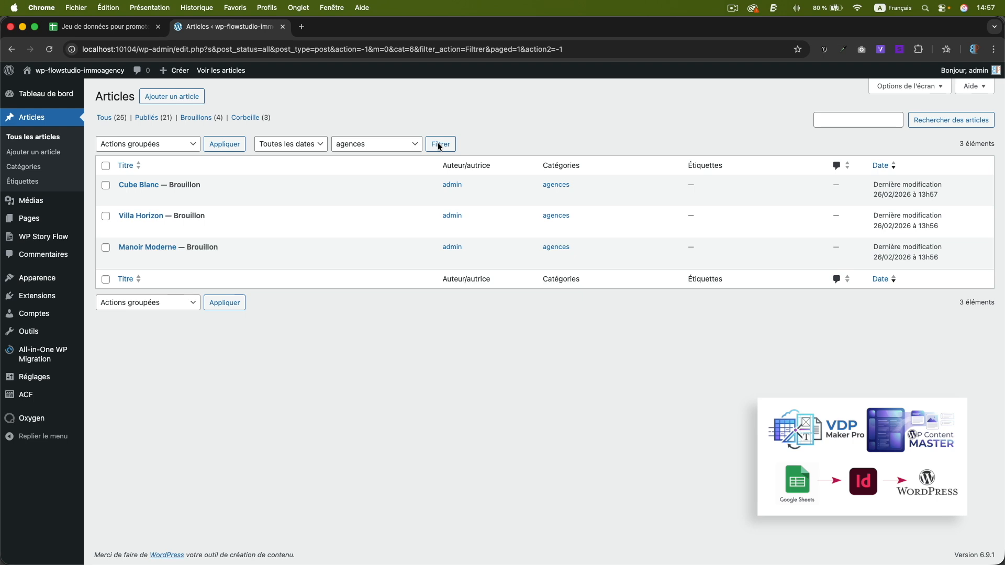
# - Open the imported Manoir Moderne article and review its text, images and content order
pyautogui.click(132, 248)
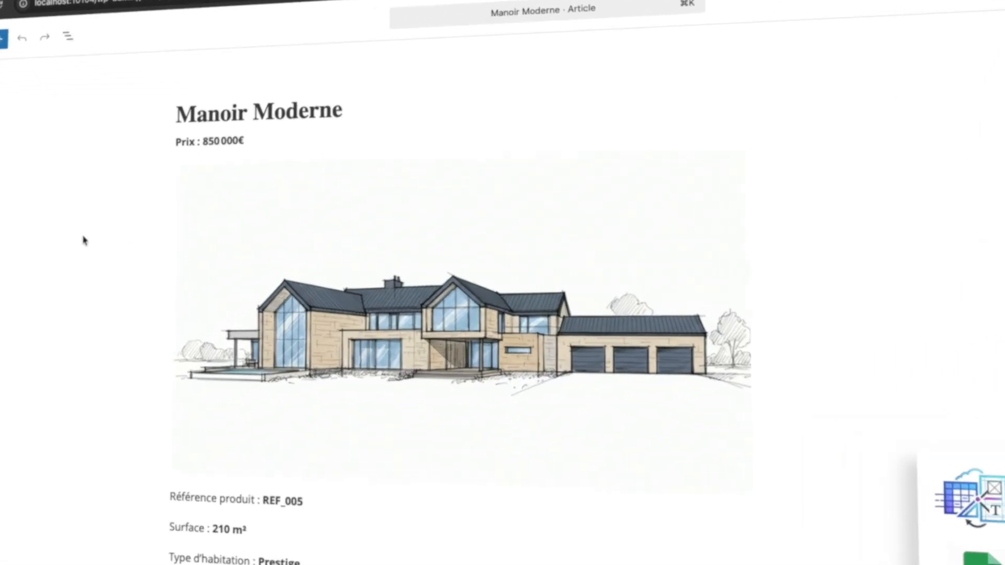
pyautogui.scroll(-10, 56, 235)
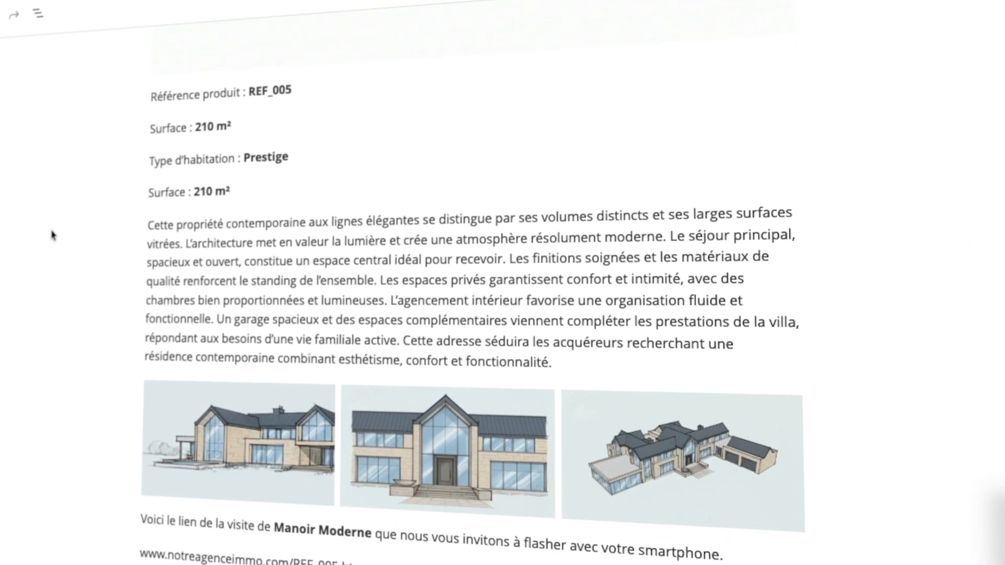
pyautogui.scroll(-8, 52, 235)
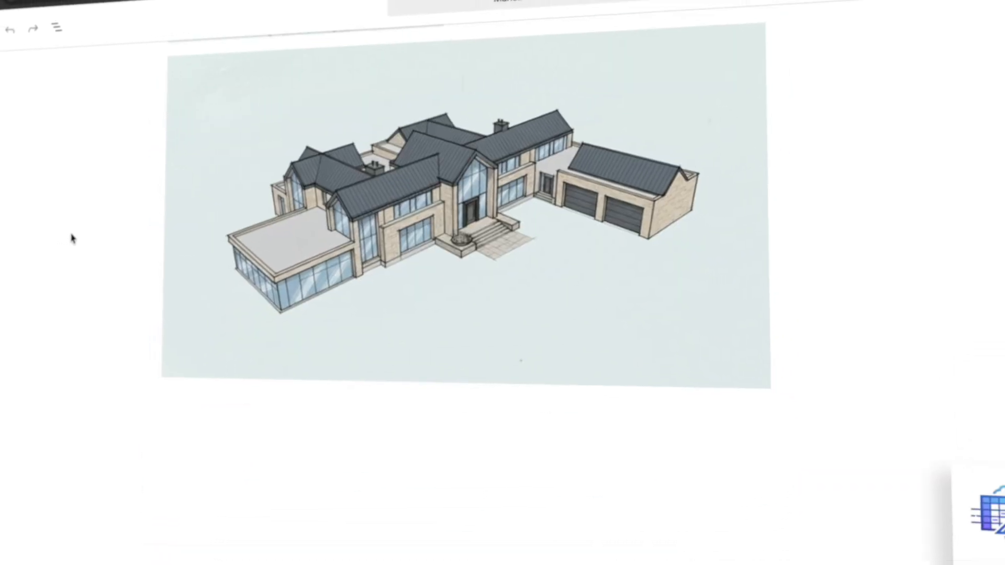
pyautogui.scroll(12, 130, 243)
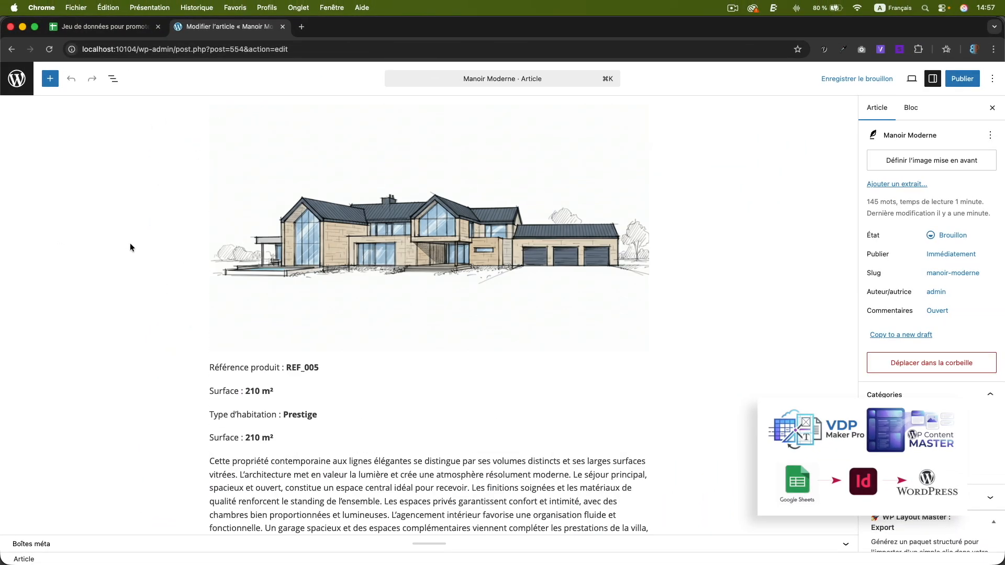